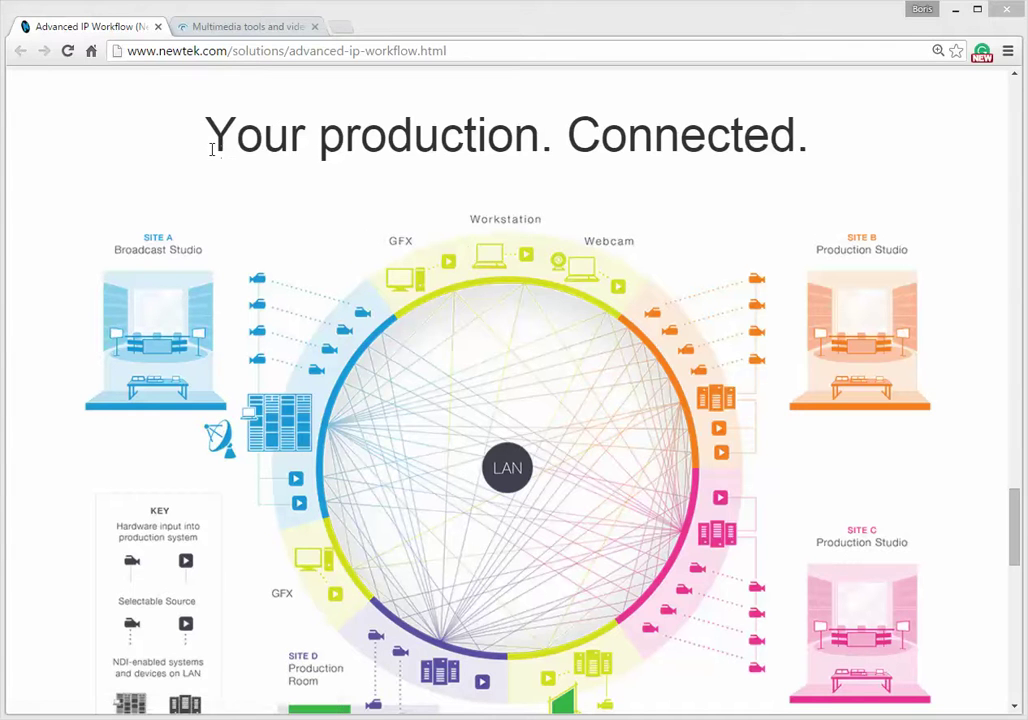
# Step: Highlight heading text on the NewTek Advanced IP Workflow page, then select its full web address
pyautogui.moveTo(216, 140); pyautogui.dragTo(540, 118)
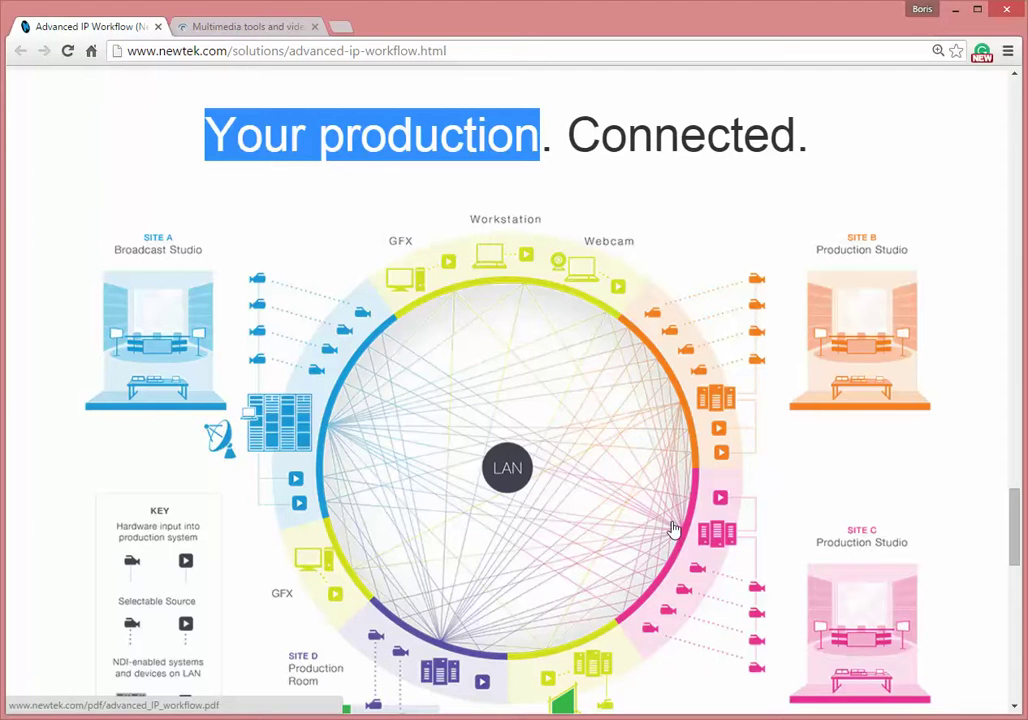
pyautogui.click(566, 144)
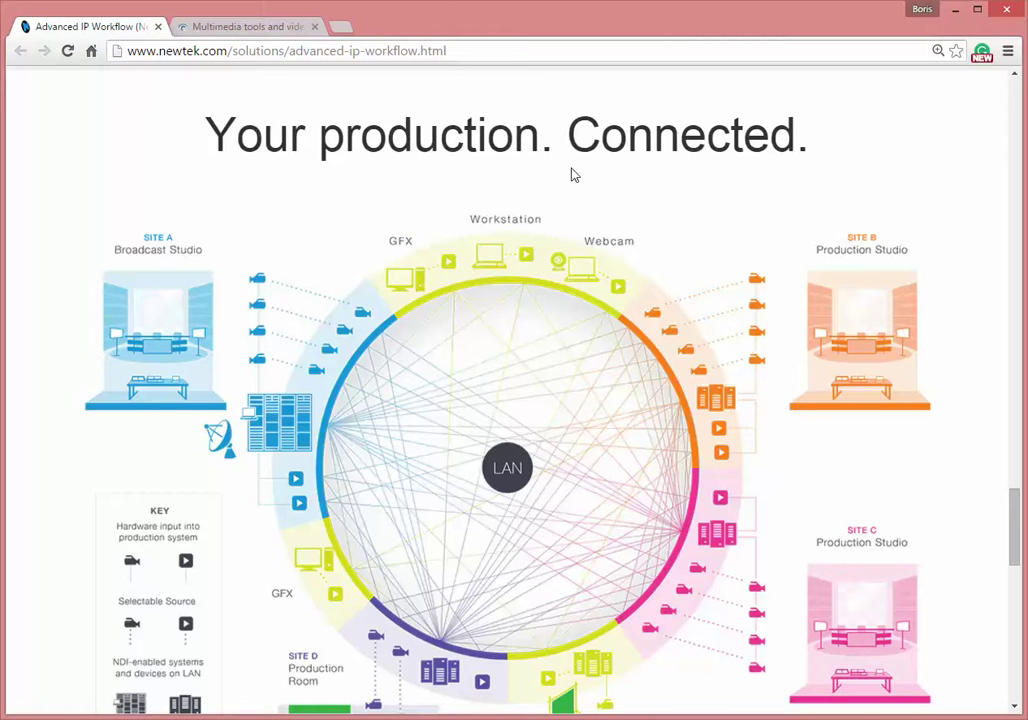
pyautogui.click(186, 52)
pyautogui.click(189, 51)
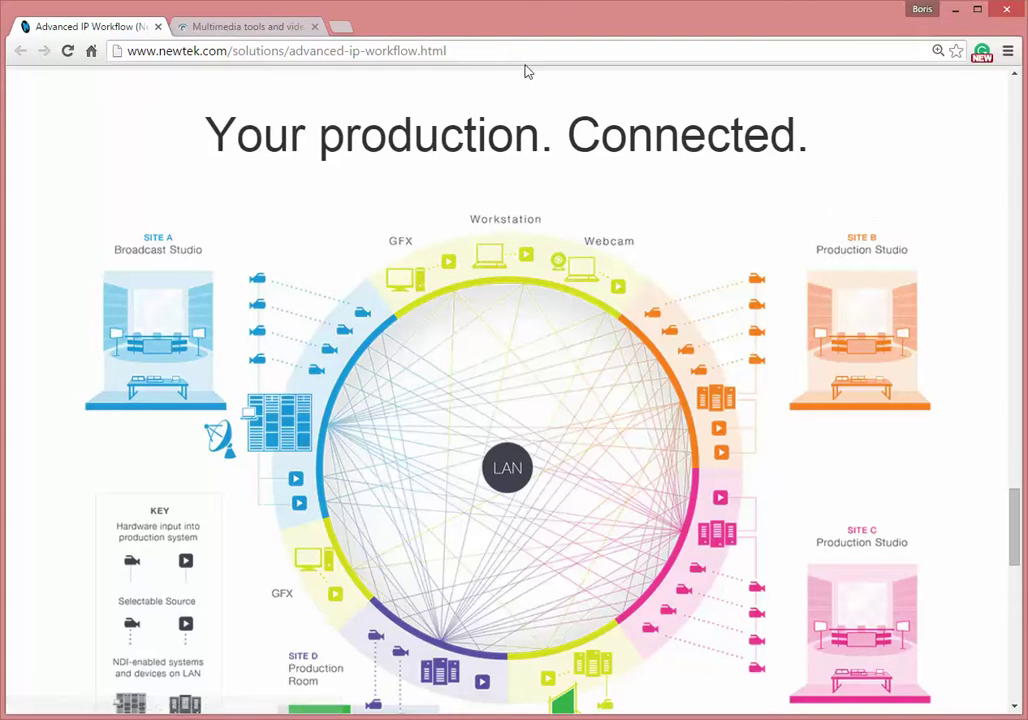
pyautogui.moveTo(473, 50); pyautogui.dragTo(99, 60)
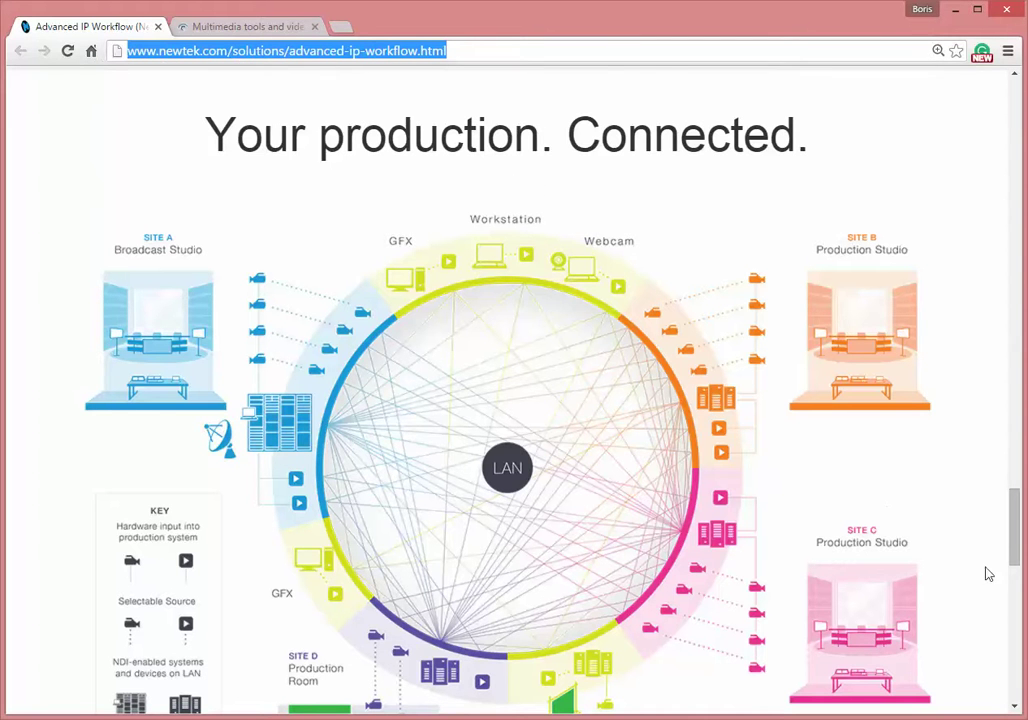
pyautogui.moveTo(1016, 541); pyautogui.dragTo(1016, 424)
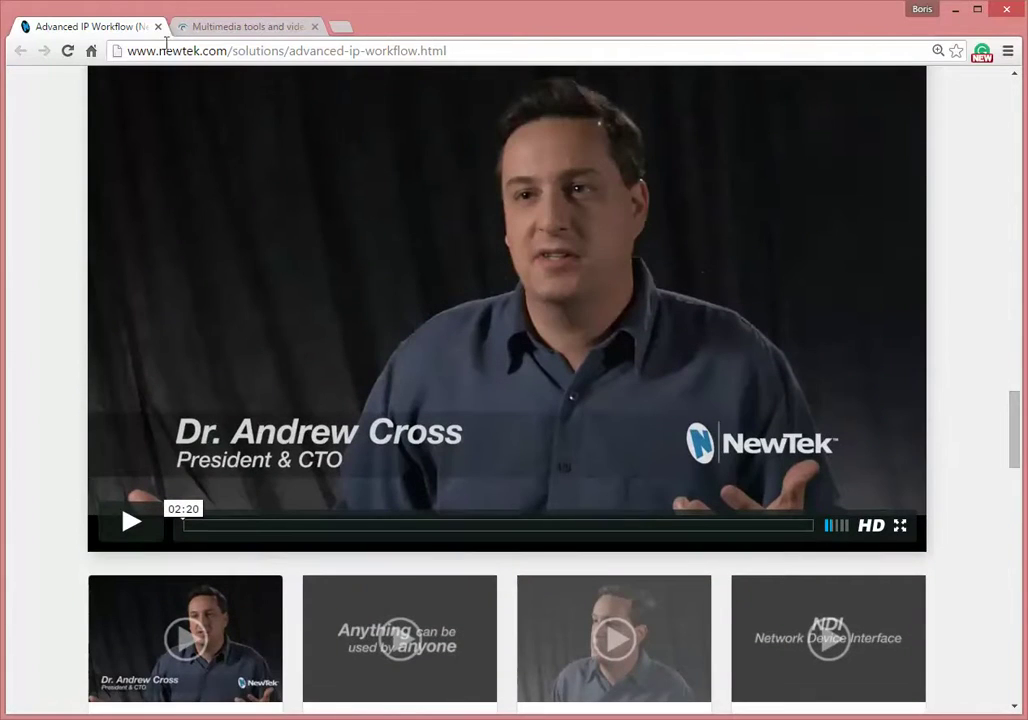
# Step: Browse the Medialooks homepage tab, highlighting the Supported hardware description along the way
pyautogui.click(241, 31)
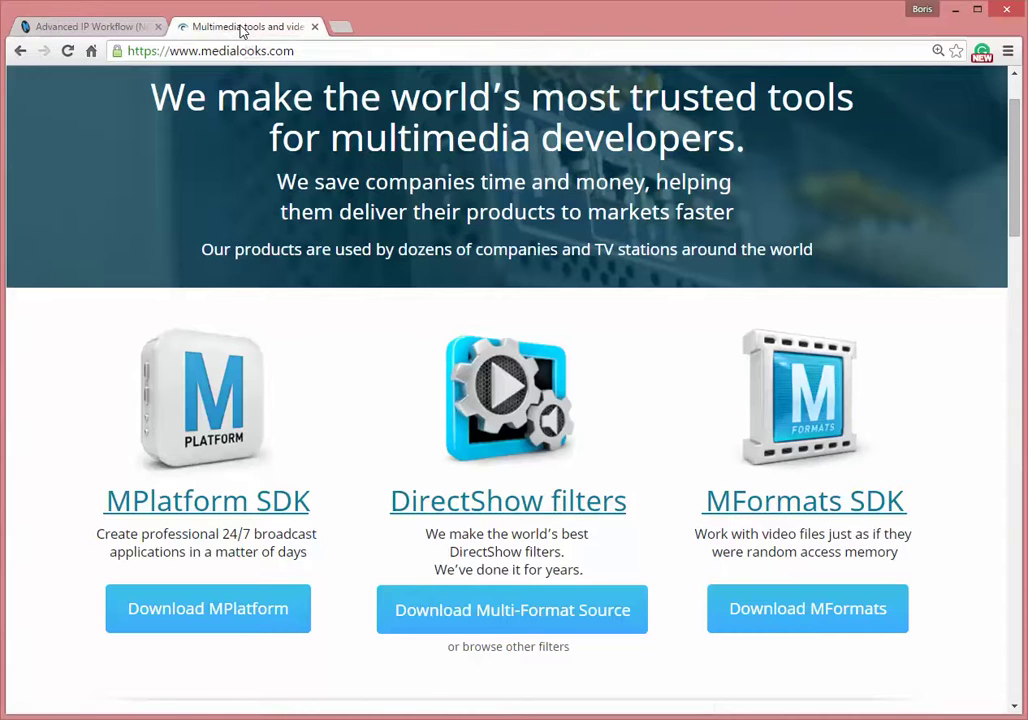
pyautogui.scroll(1, 444, 153)
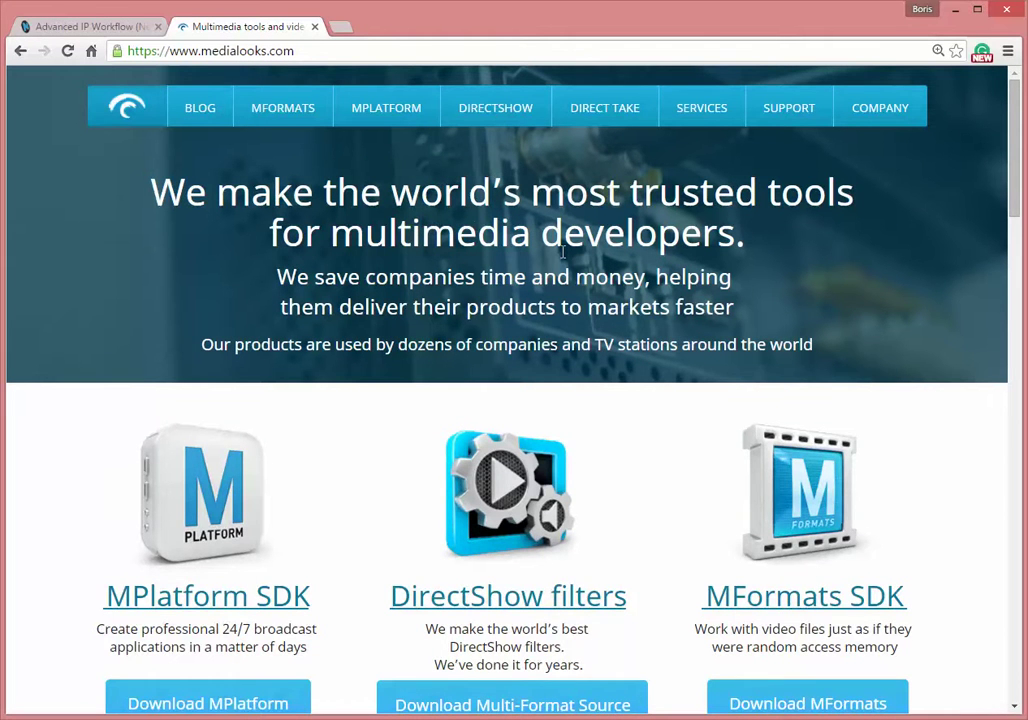
pyautogui.scroll(-3, 562, 252)
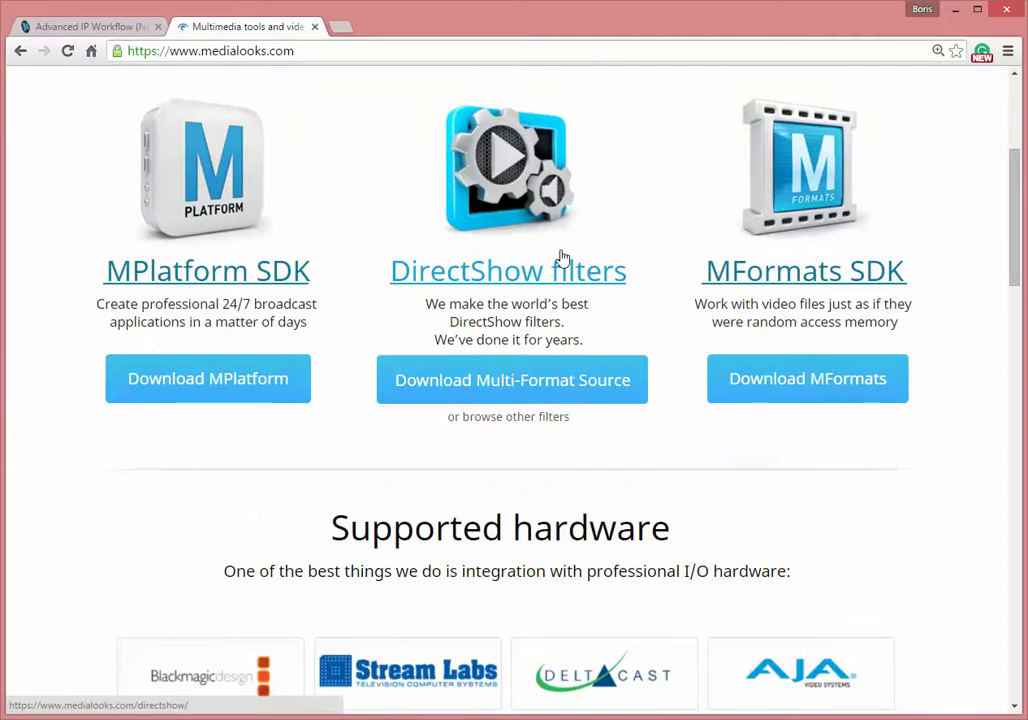
pyautogui.scroll(-2, 562, 255)
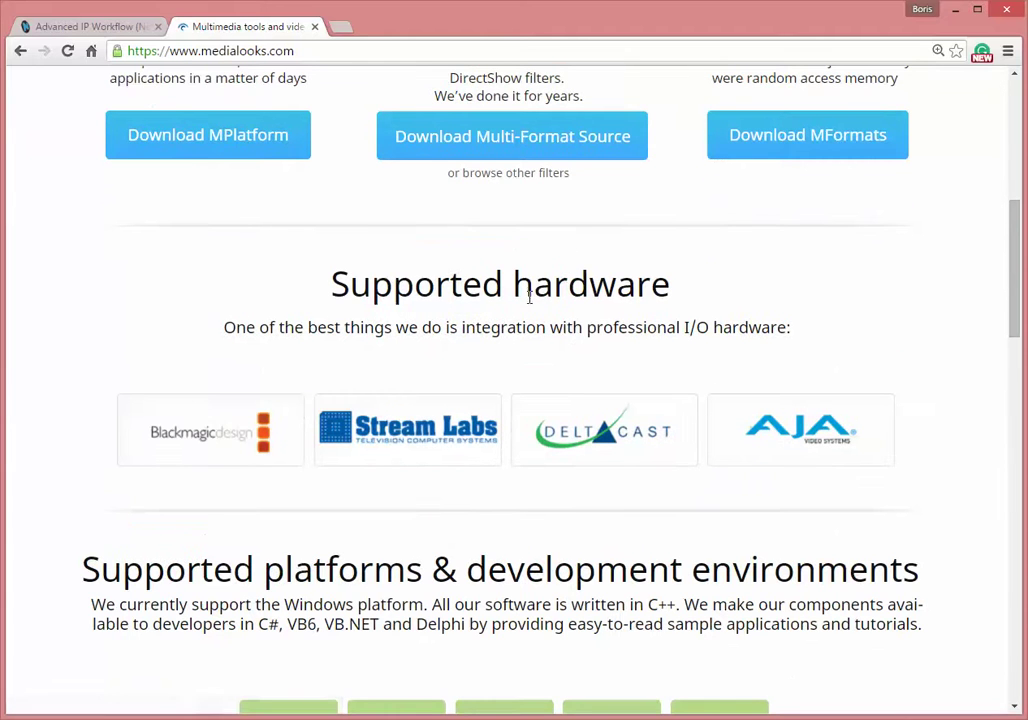
pyautogui.moveTo(513, 277); pyautogui.dragTo(810, 320)
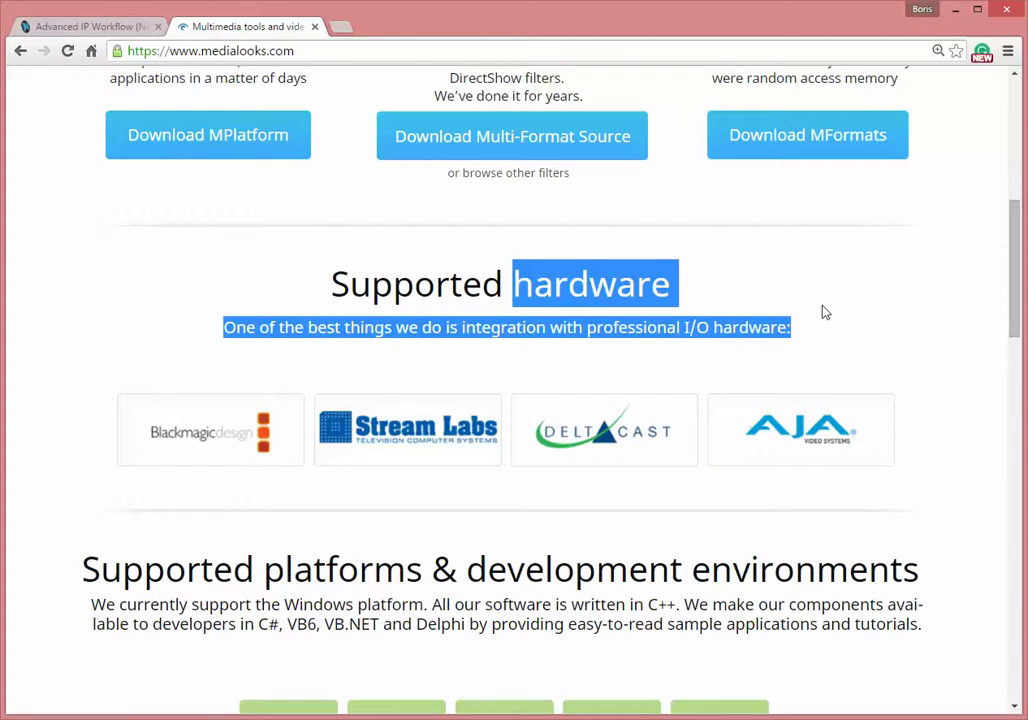
pyautogui.click(825, 311)
pyautogui.scroll(5, 837, 306)
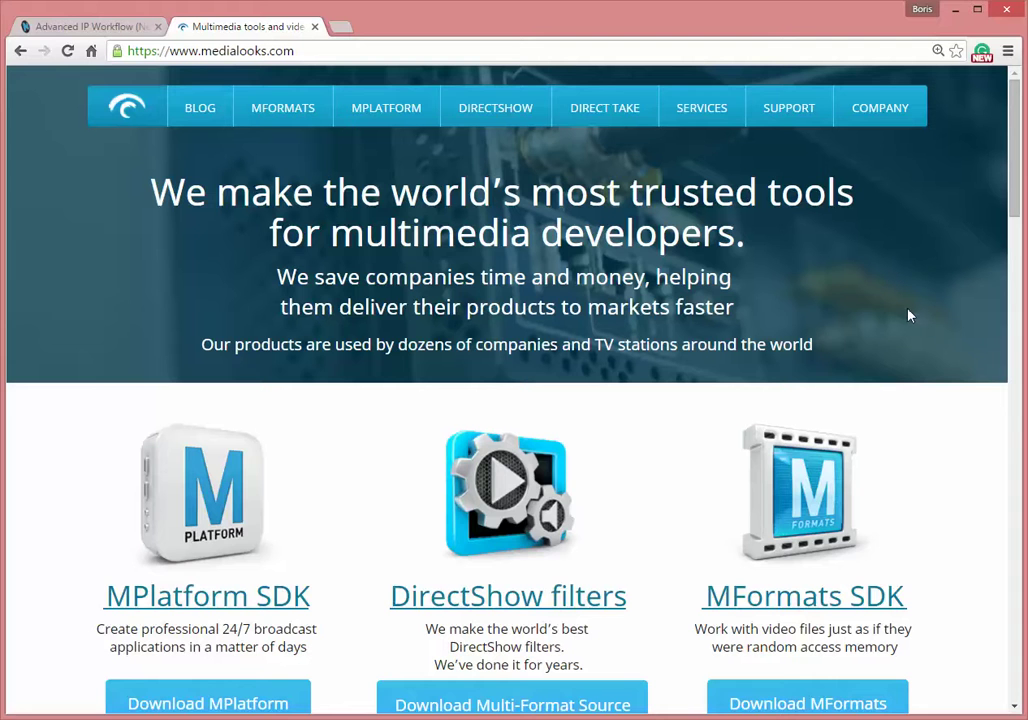
# Step: From the MFormats SDK folder, launch Sample File Playback C# and centre its window
pyautogui.hotkey('alt', 'Tab')
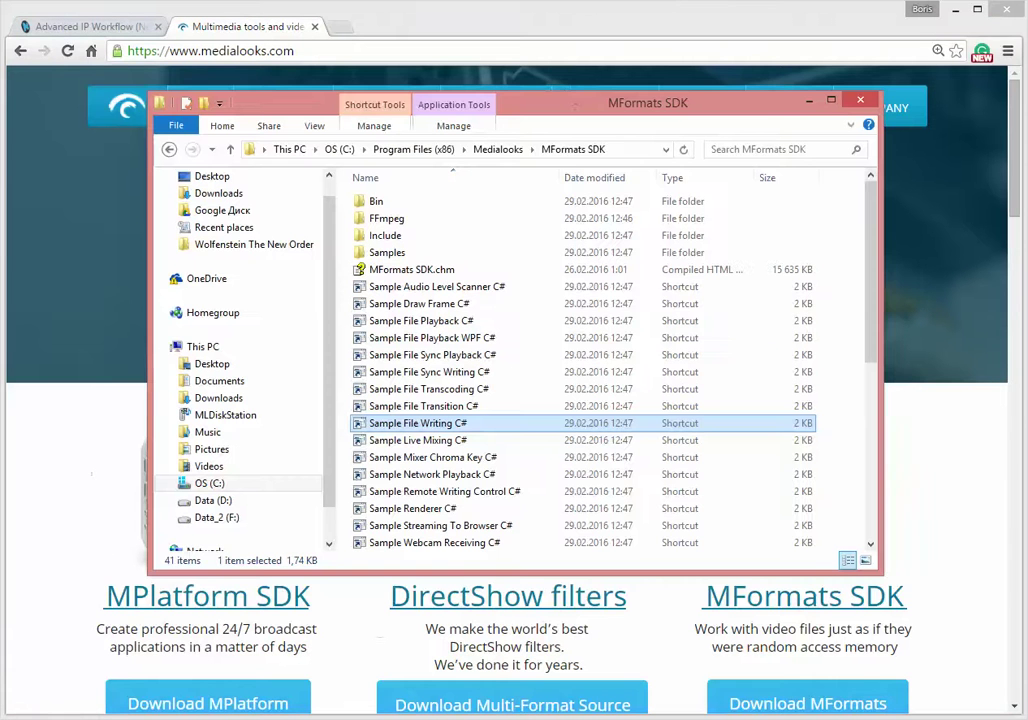
pyautogui.moveTo(572, 104)
pyautogui.mouseDown()
pyautogui.moveTo(581, 112)
pyautogui.moveTo(580, 100)
pyautogui.mouseUp()
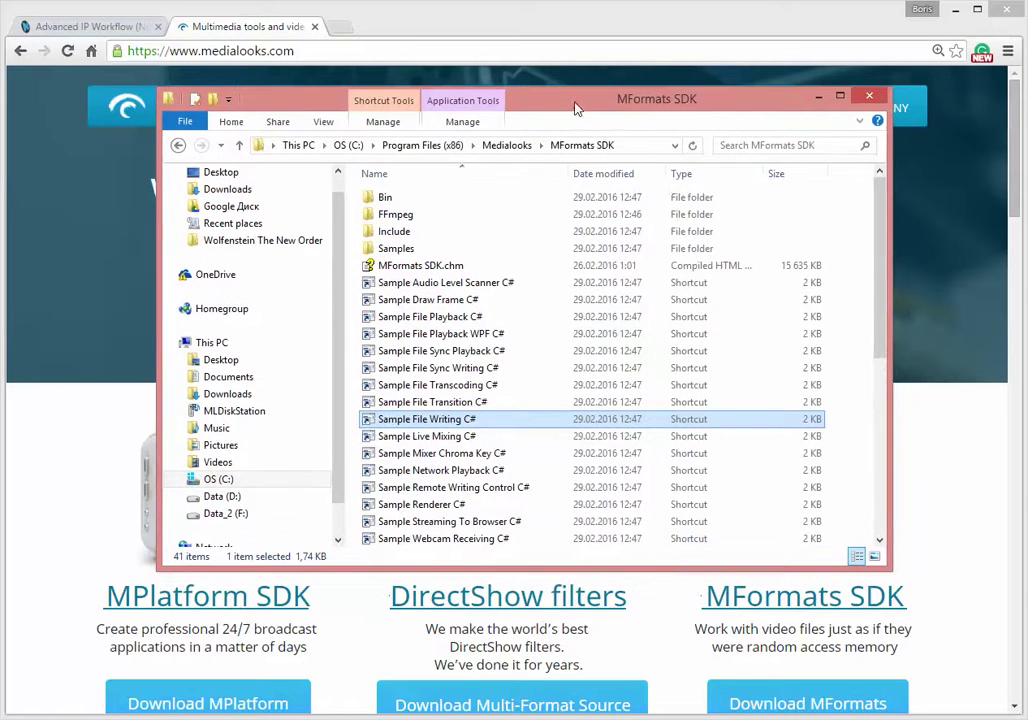
pyautogui.click(418, 318)
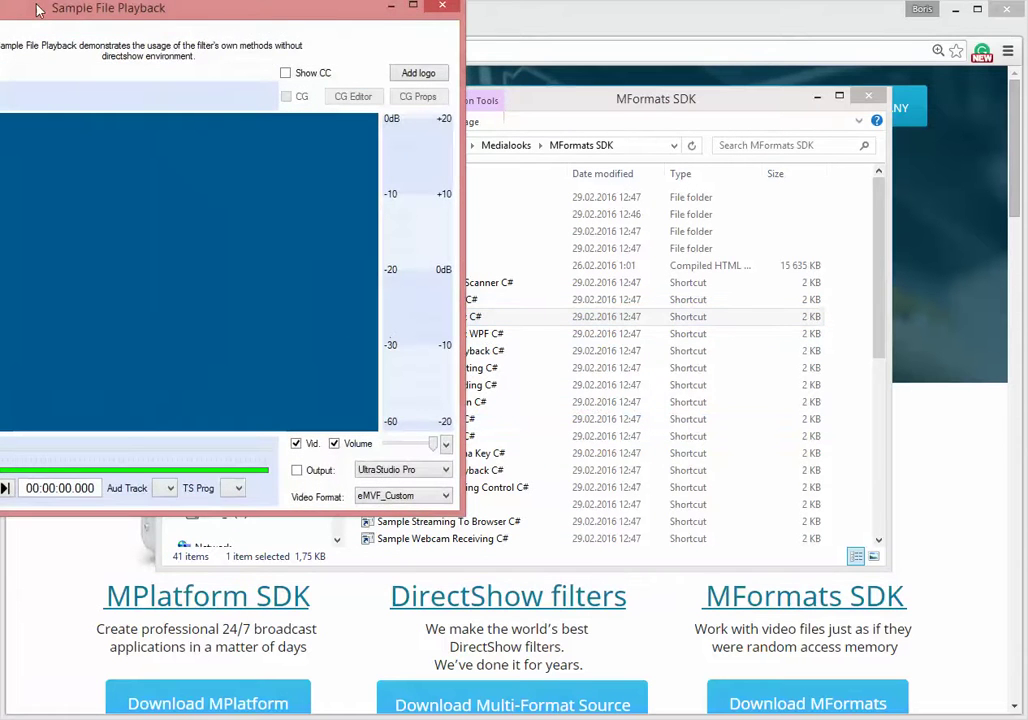
pyautogui.moveTo(37, 10); pyautogui.dragTo(445, 86)
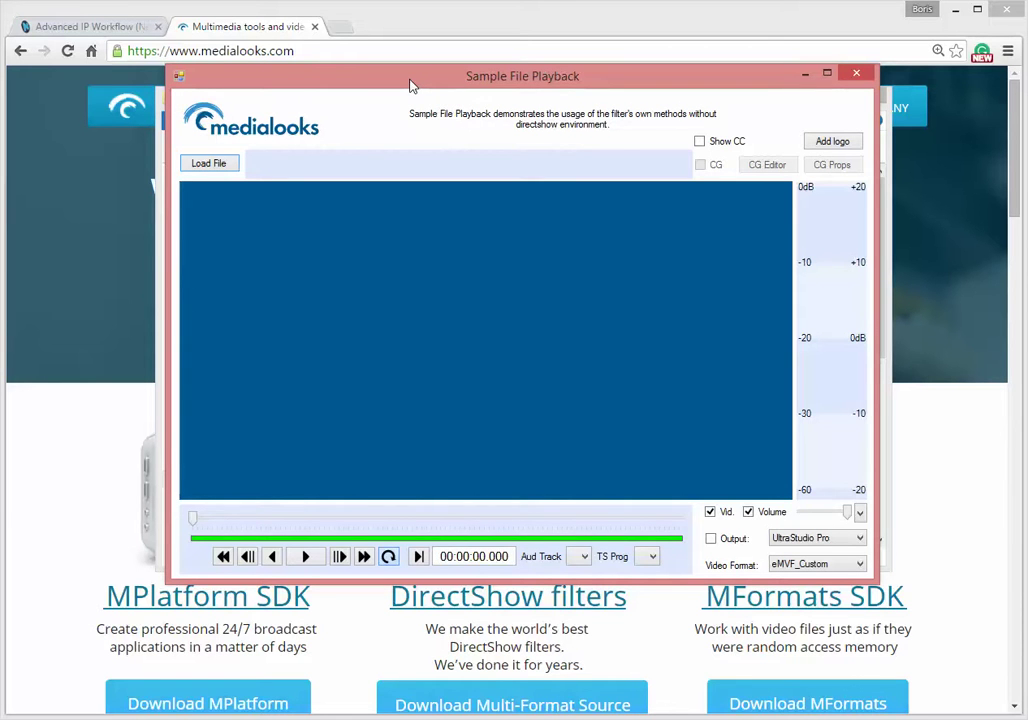
# Step: Load and play city trial.mp4 with volume muted, outputting to NDI Renderer
pyautogui.moveTo(415, 84); pyautogui.dragTo(410, 71)
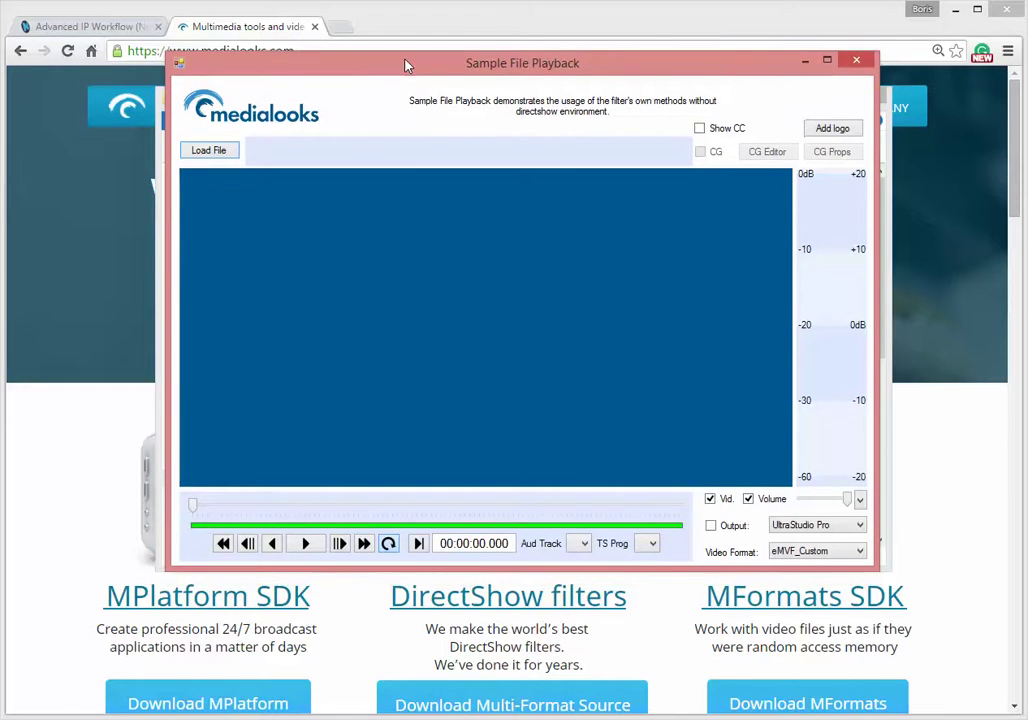
pyautogui.click(208, 151)
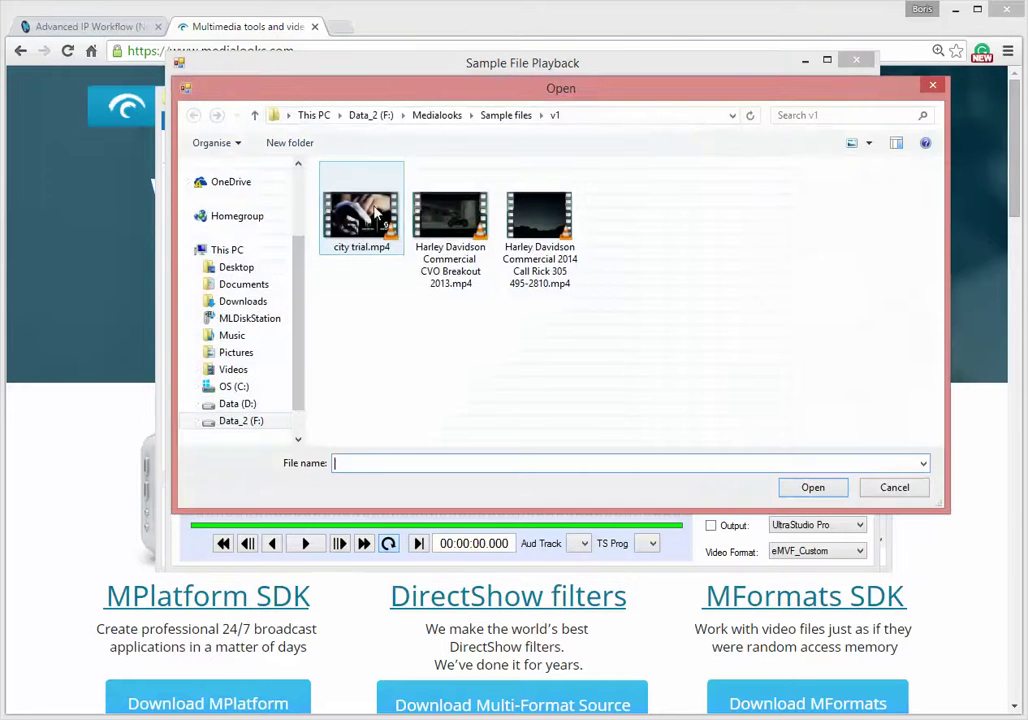
pyautogui.doubleClick(380, 222)
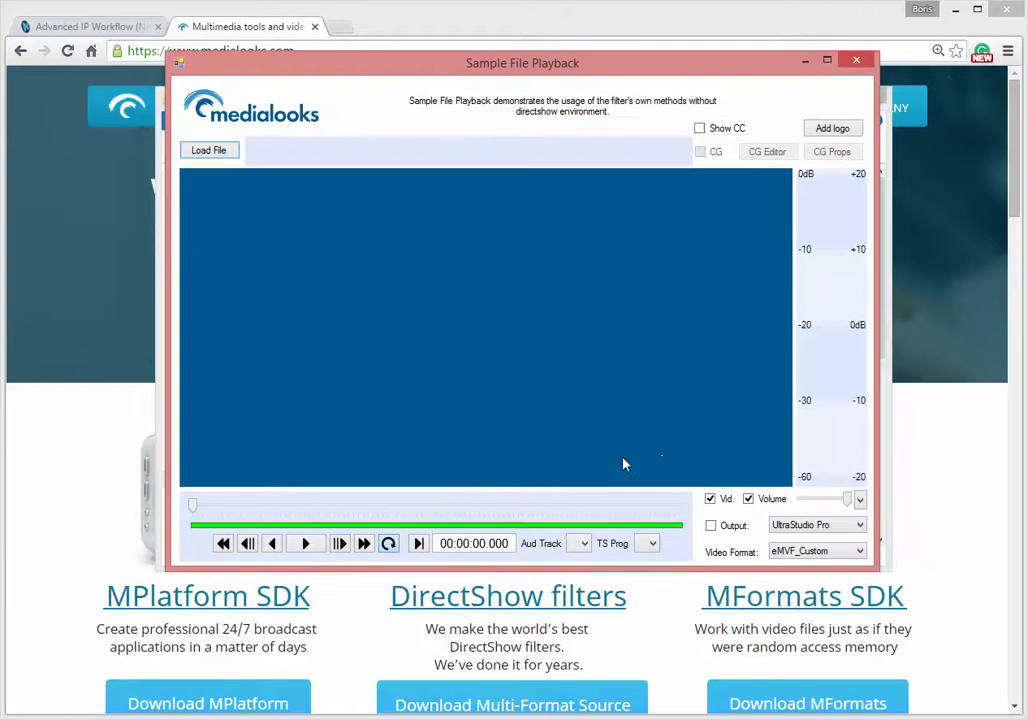
pyautogui.click(306, 543)
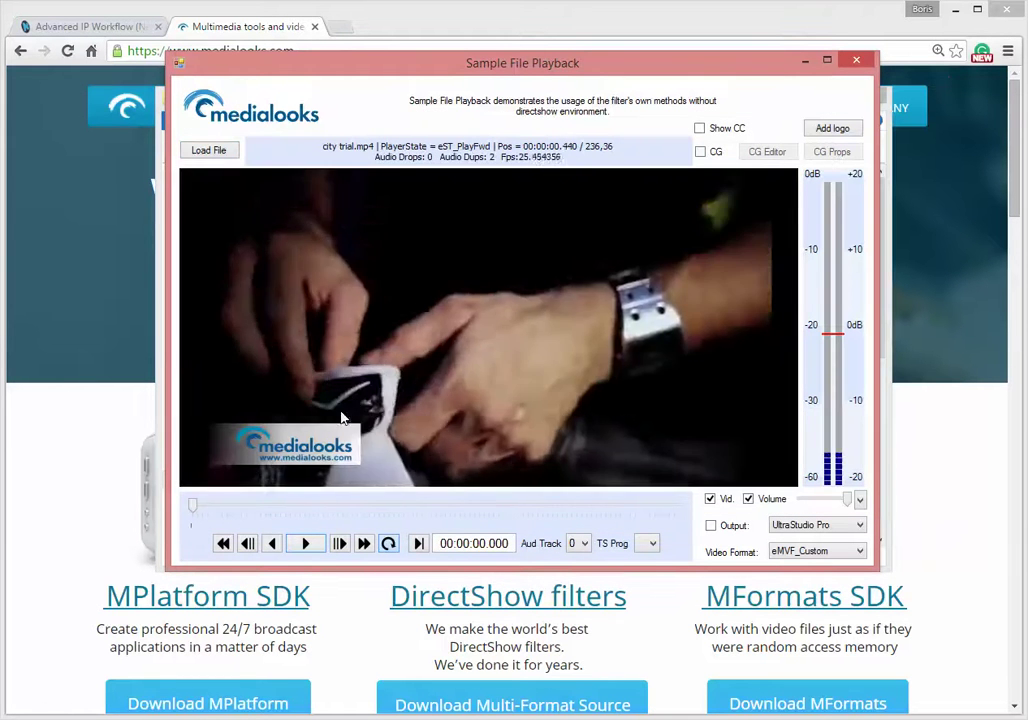
pyautogui.click(752, 502)
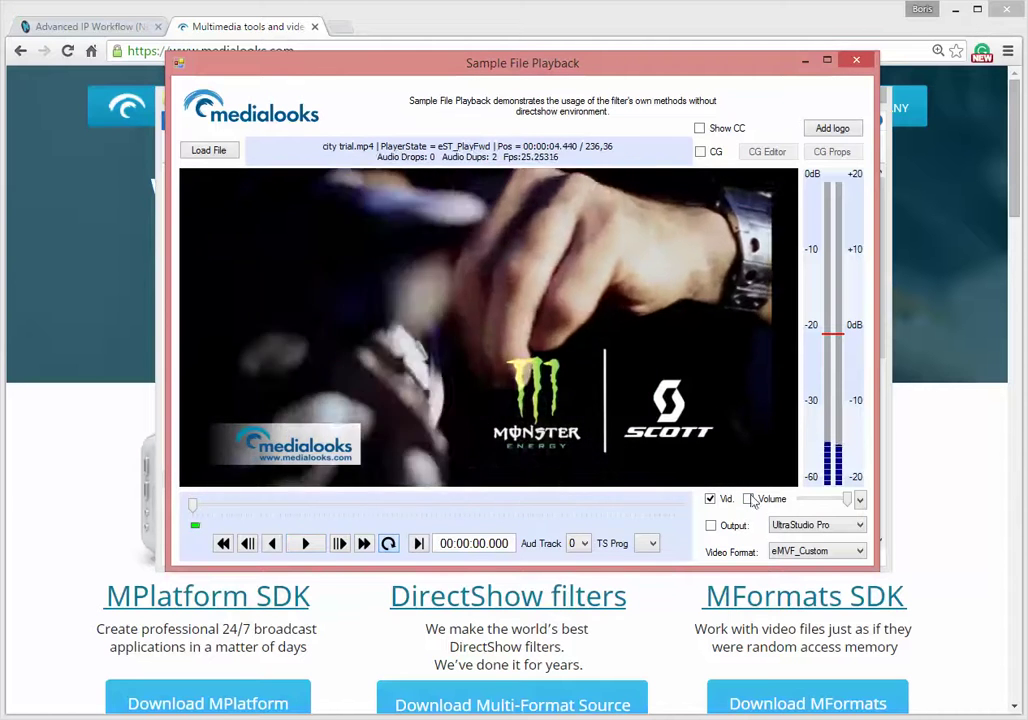
pyautogui.click(859, 526)
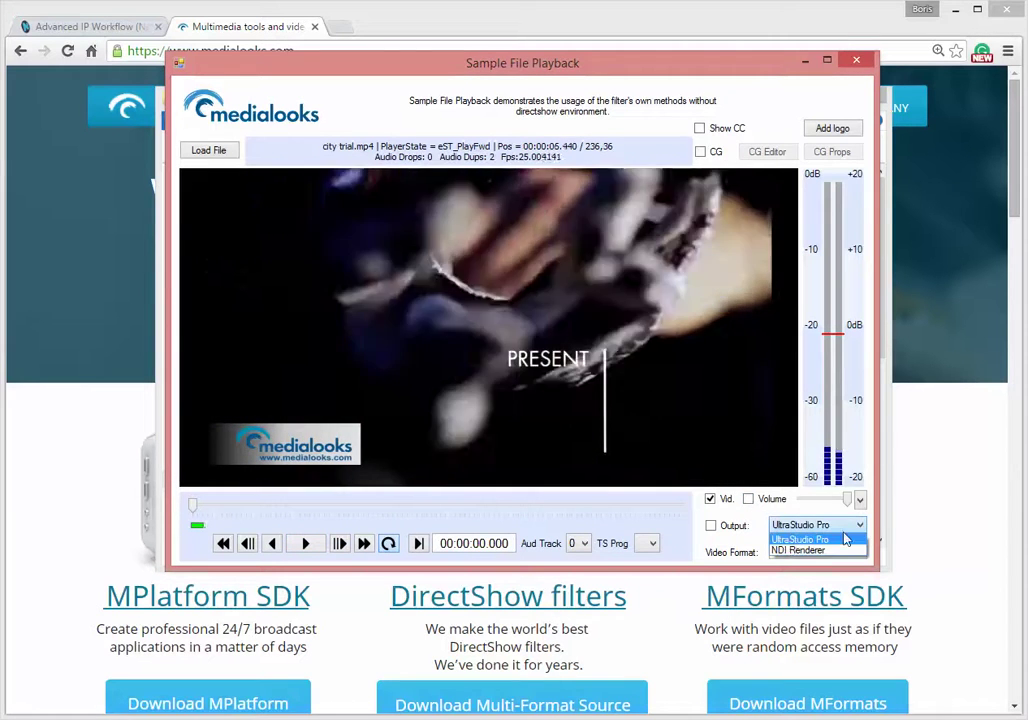
pyautogui.click(790, 550)
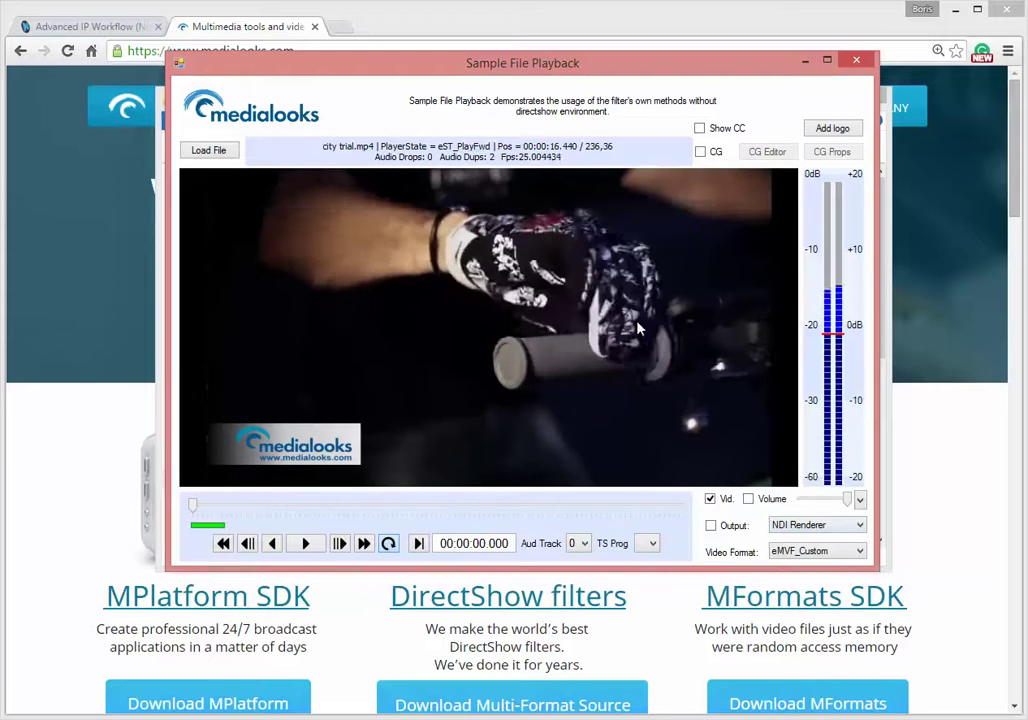
# Step: Reselect NDI Renderer, enable the Output checkbox, and bring the MFormats SDK folder forward
pyautogui.click(849, 527)
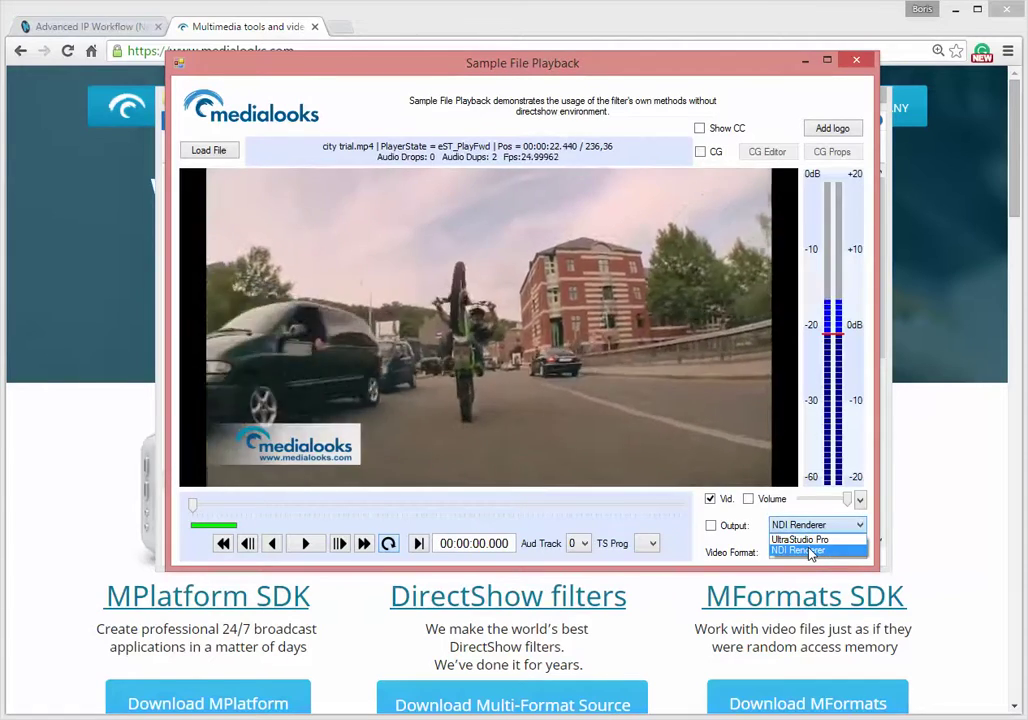
pyautogui.click(810, 551)
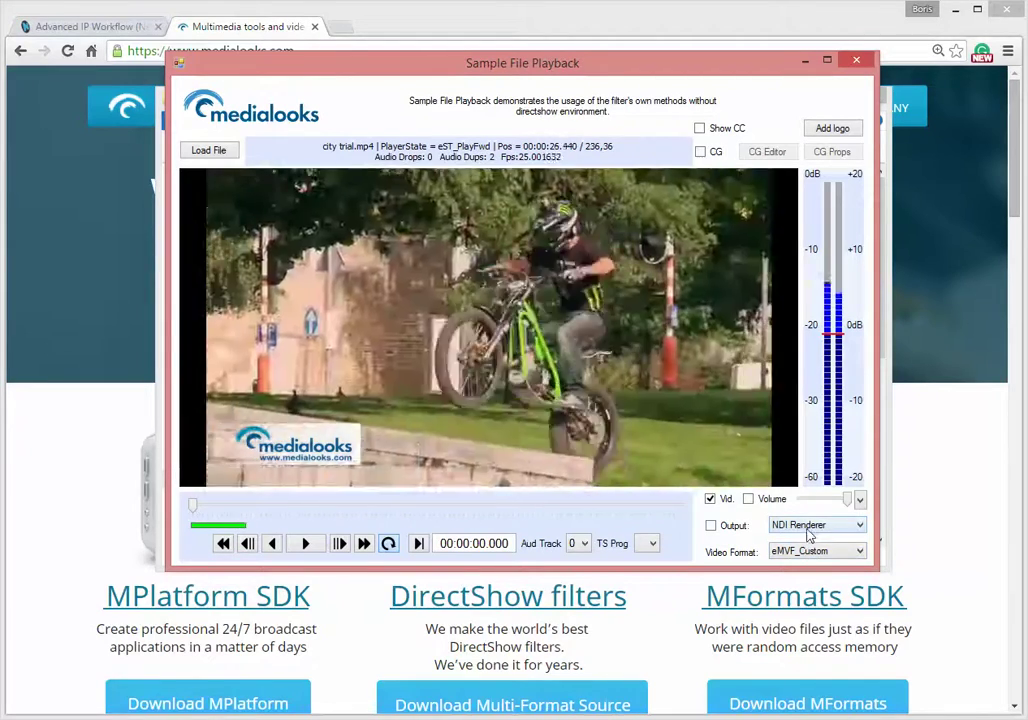
pyautogui.click(711, 525)
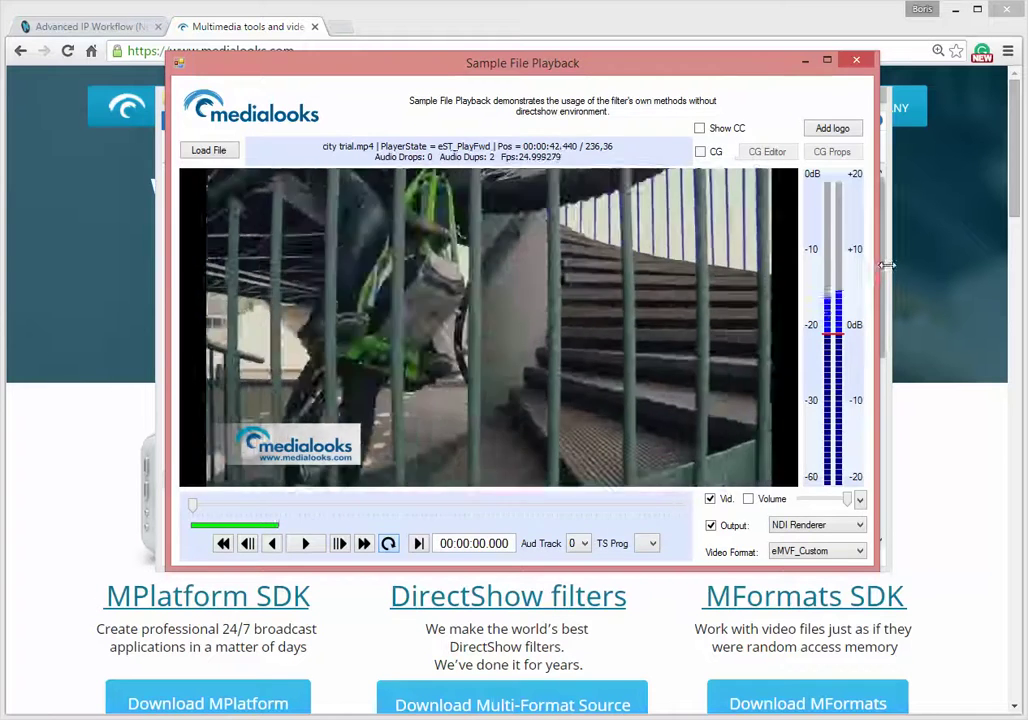
pyautogui.click(886, 262)
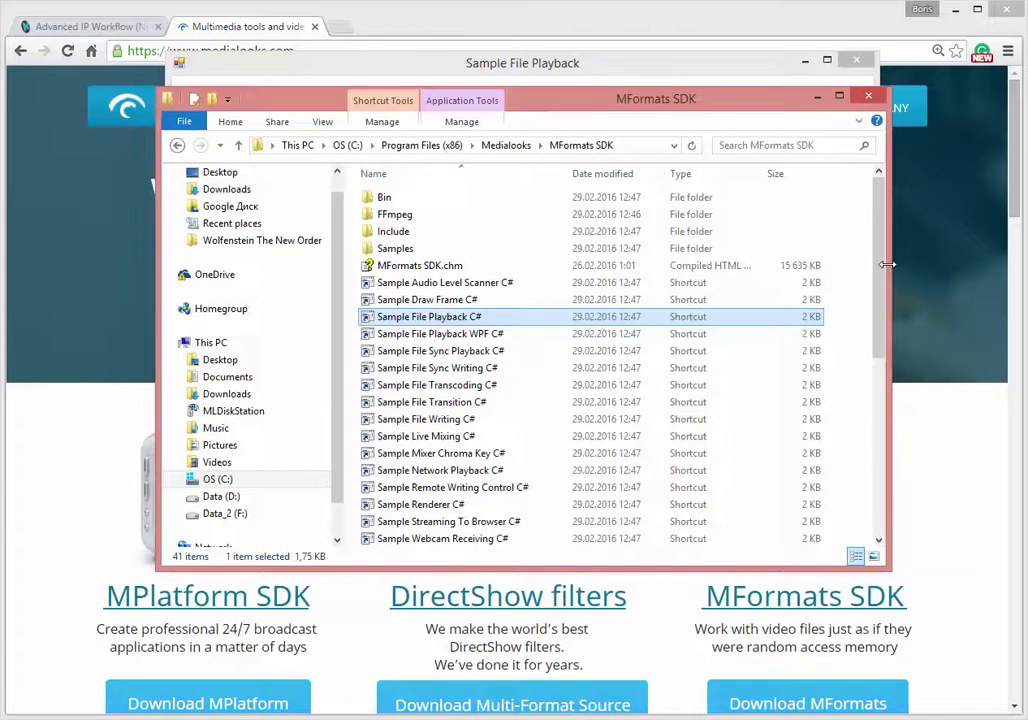
# Step: Launch the Sample File Writing C# shortcut and move its window into view
pyautogui.click(401, 421)
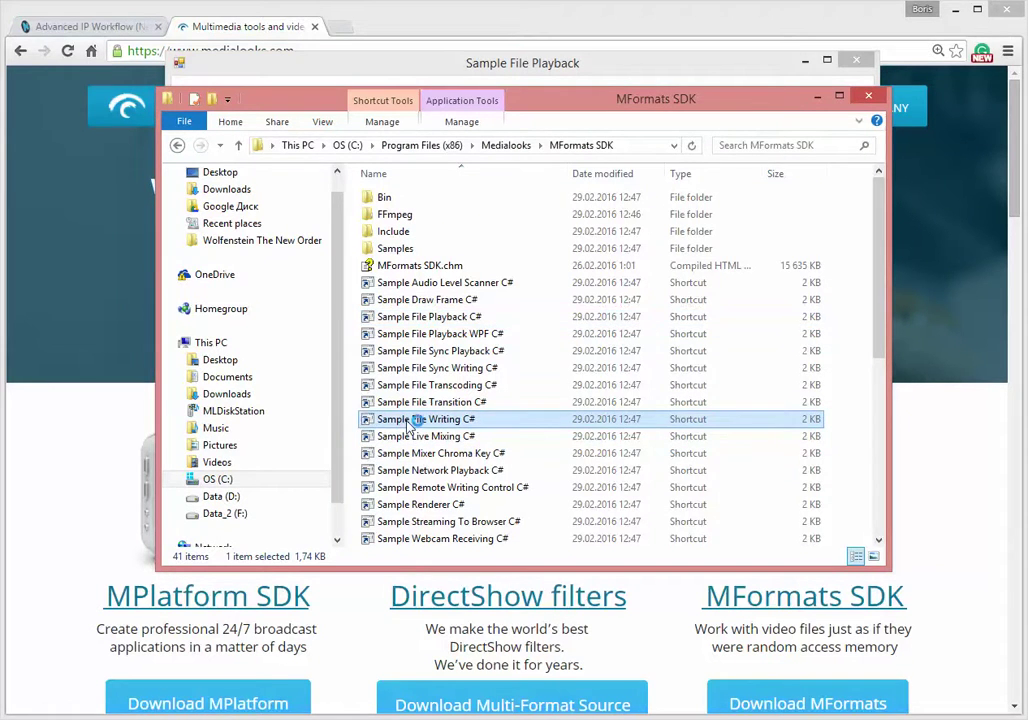
pyautogui.doubleClick(410, 424)
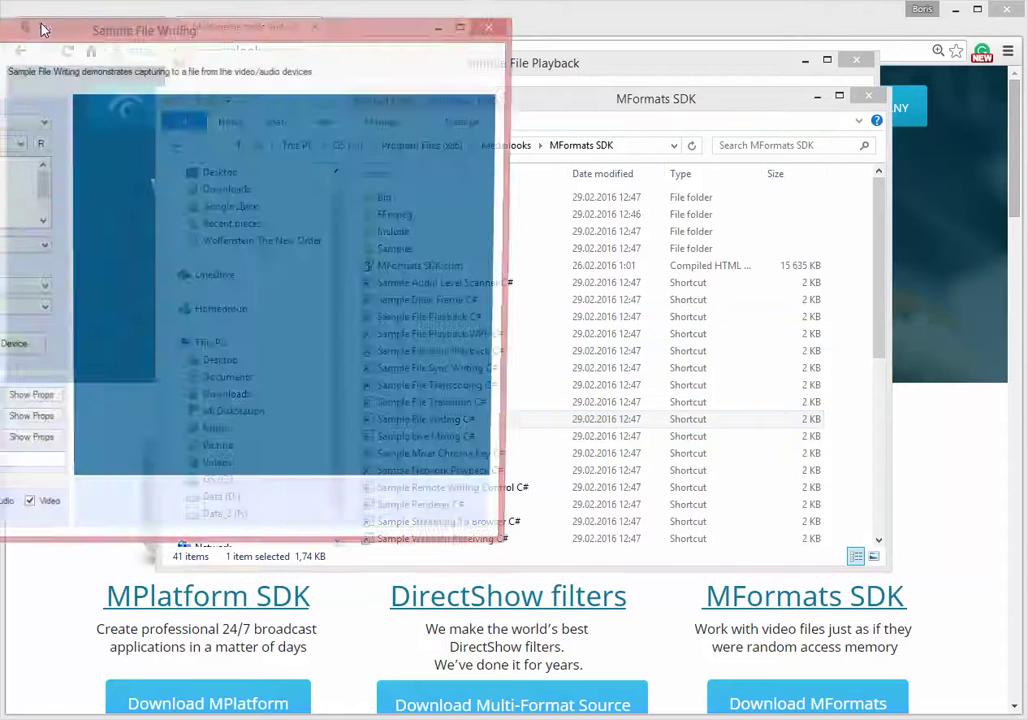
pyautogui.moveTo(44, 32); pyautogui.dragTo(364, 56)
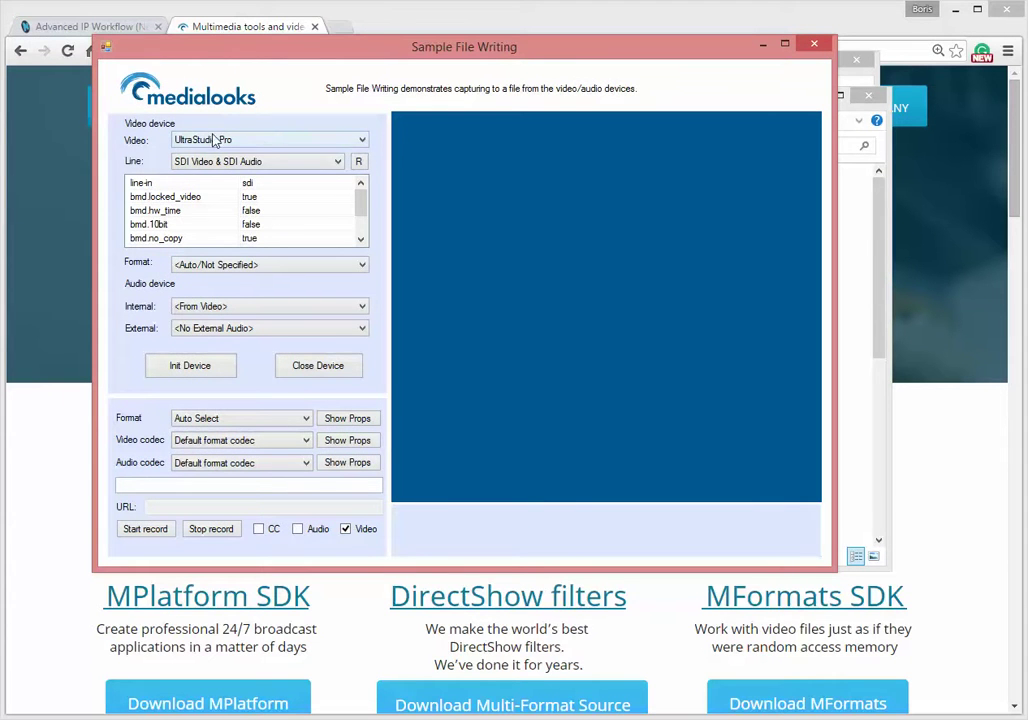
# Step: Switch the Video device from UltraStudio Pro to NDI Receiver and check the Line sources
pyautogui.click(269, 142)
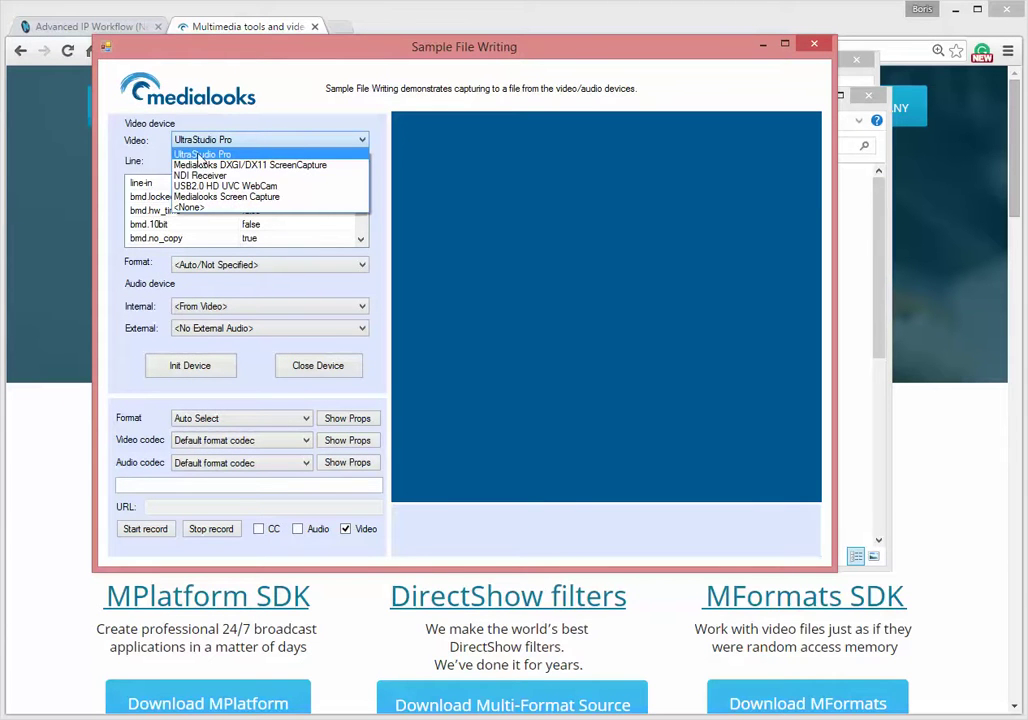
pyautogui.click(205, 177)
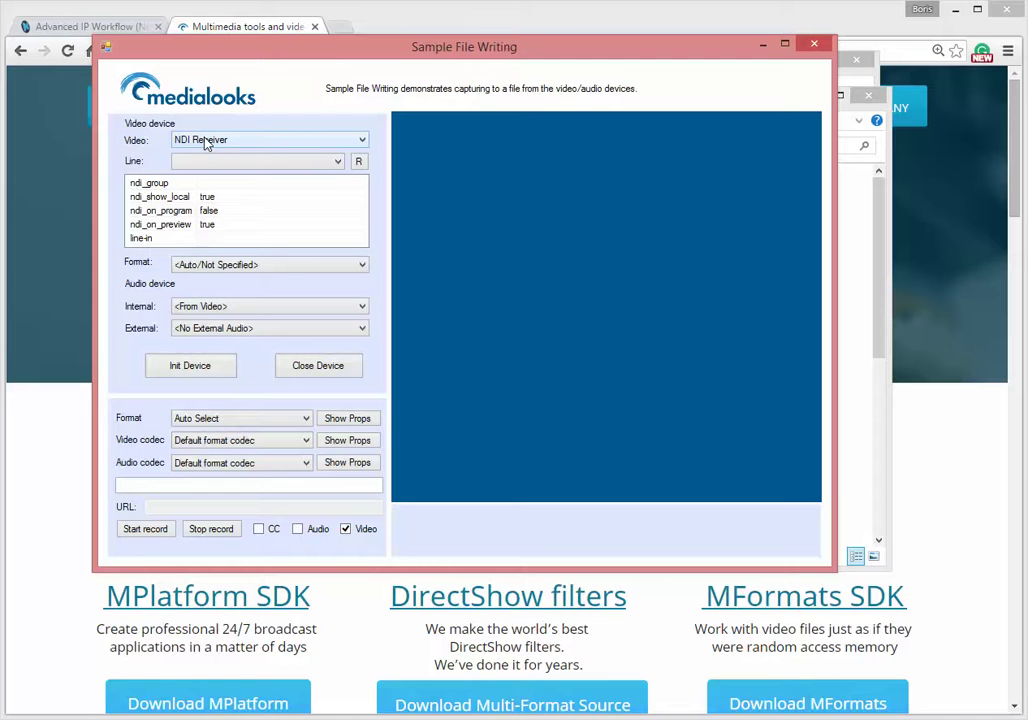
pyautogui.click(338, 163)
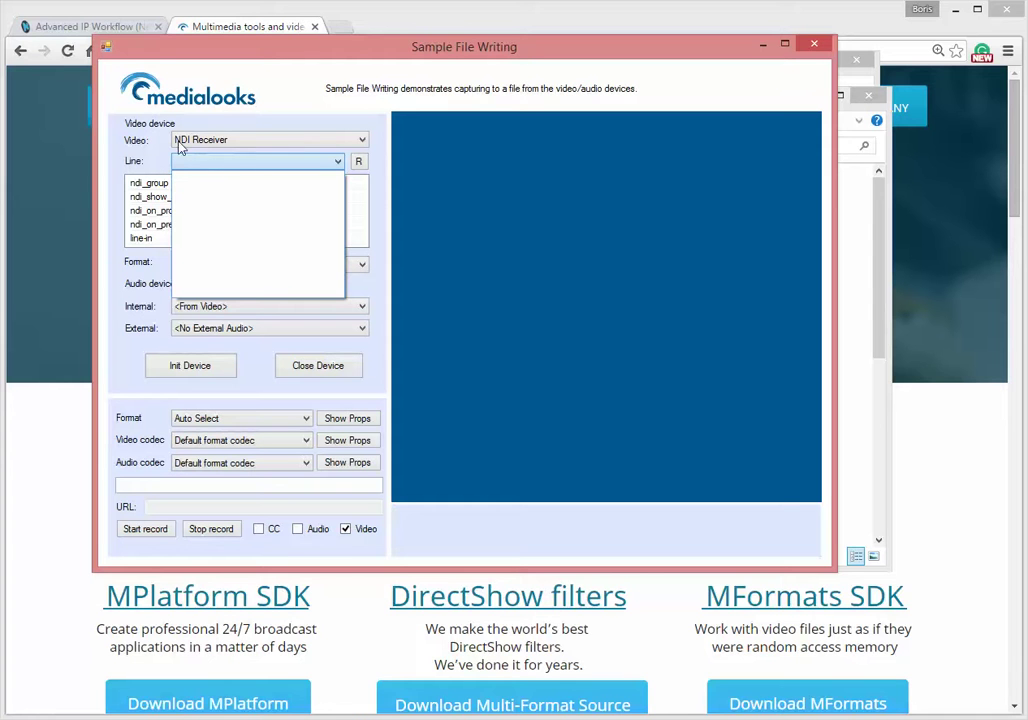
# Step: Refresh the NDI source list, keeping NDI Receiver as the video device
pyautogui.click(375, 170)
pyautogui.click(360, 162)
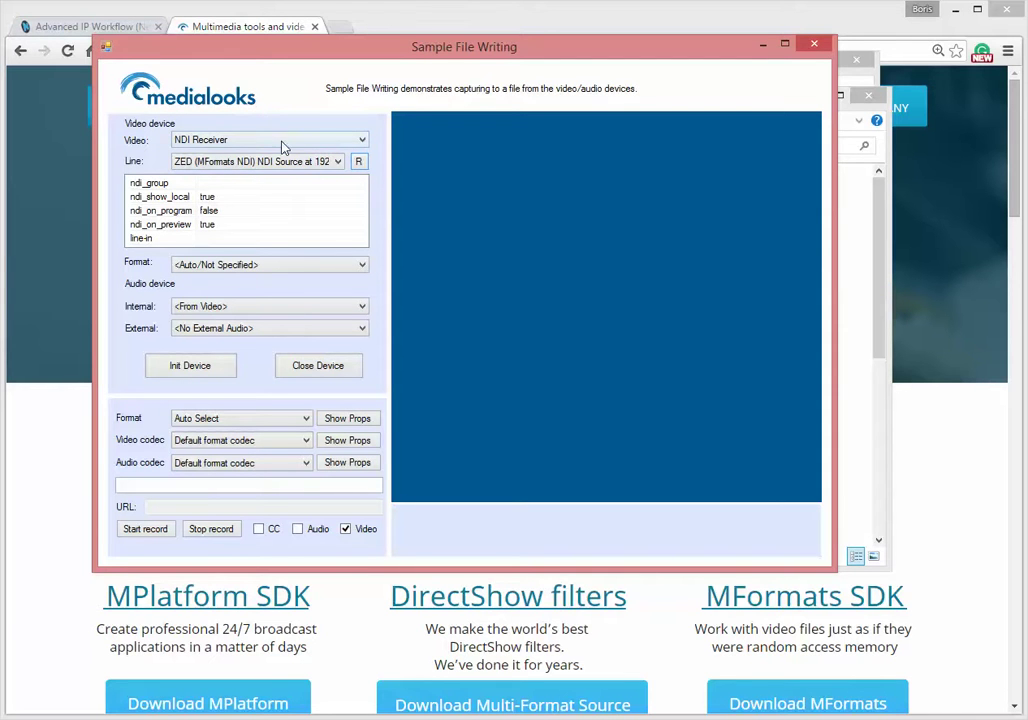
pyautogui.click(224, 143)
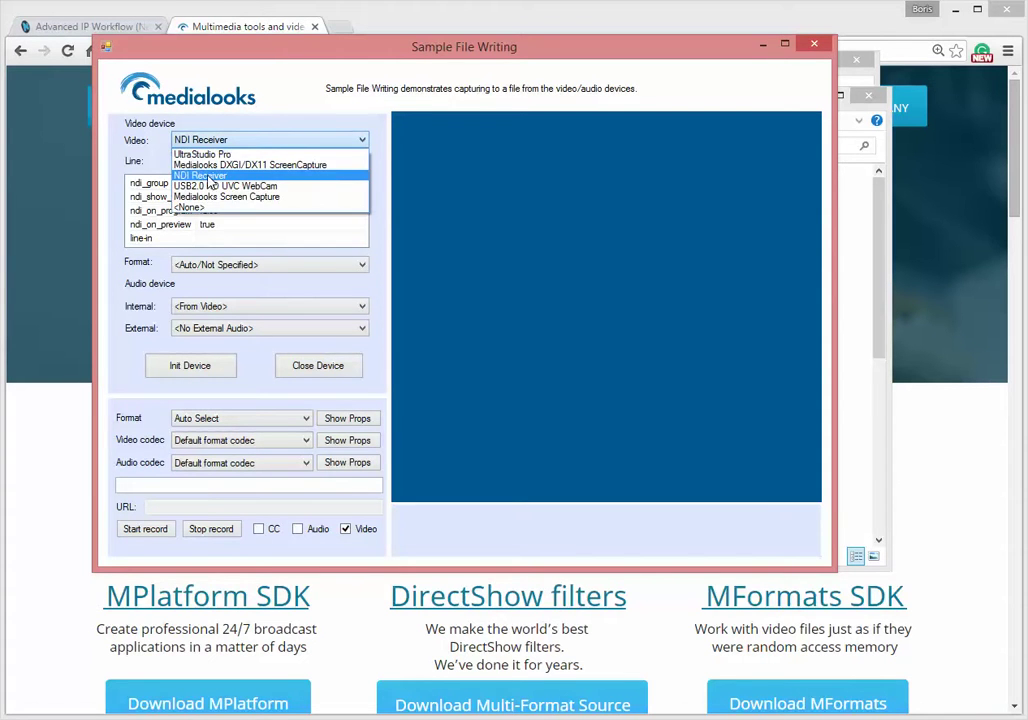
pyautogui.click(206, 176)
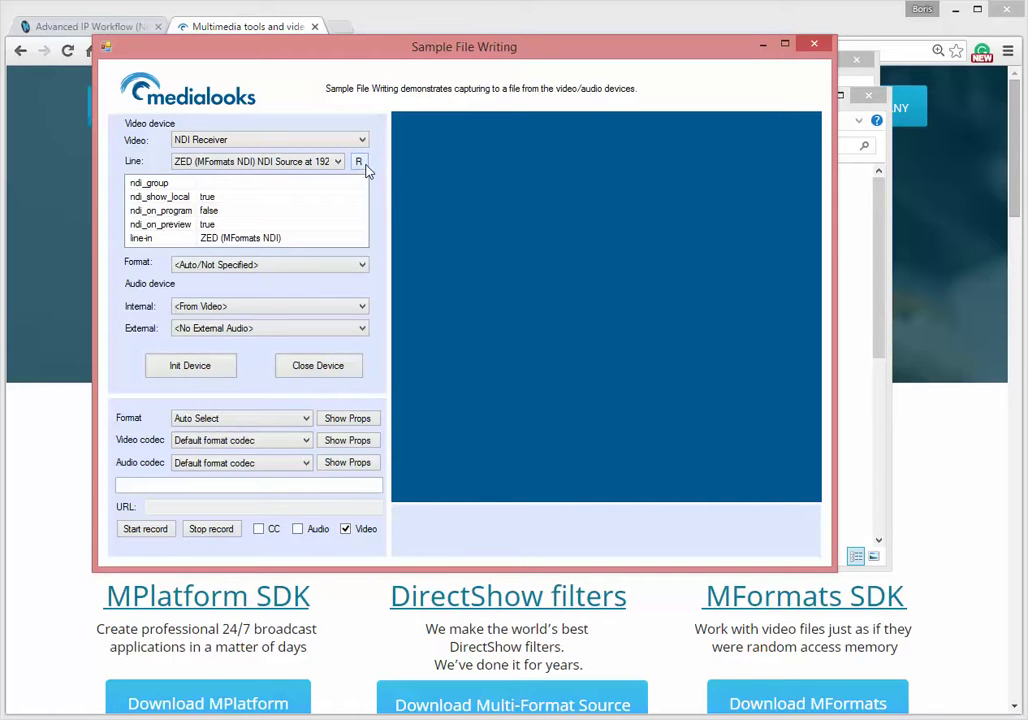
# Step: Confirm ZED (MFormats NDI) as the selected Line source
pyautogui.click(192, 168)
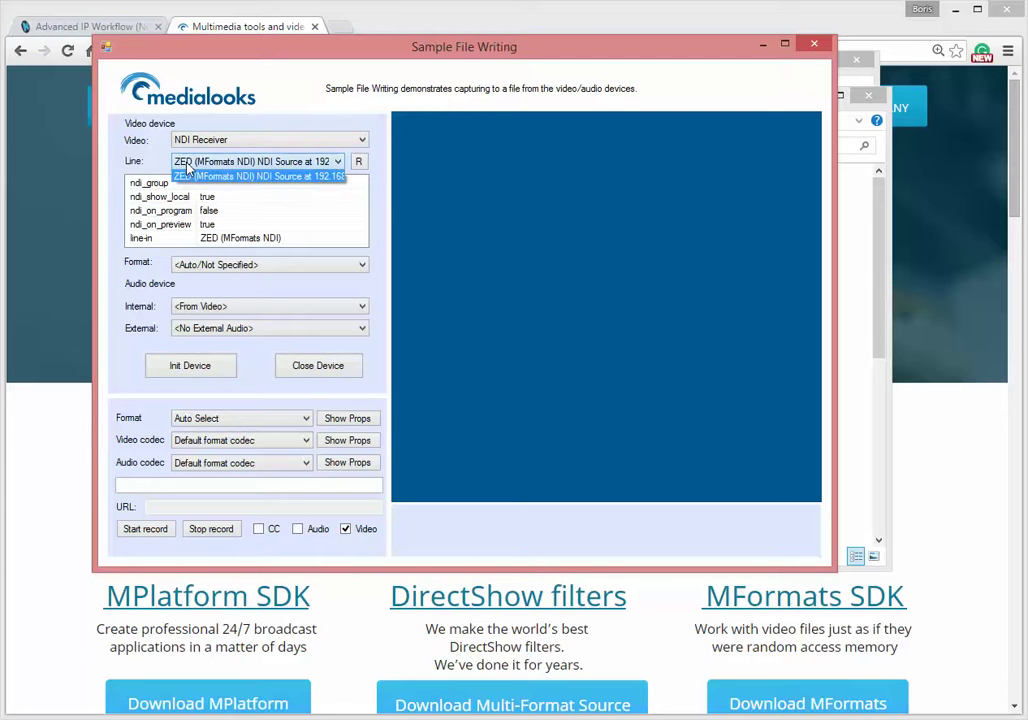
pyautogui.click(180, 176)
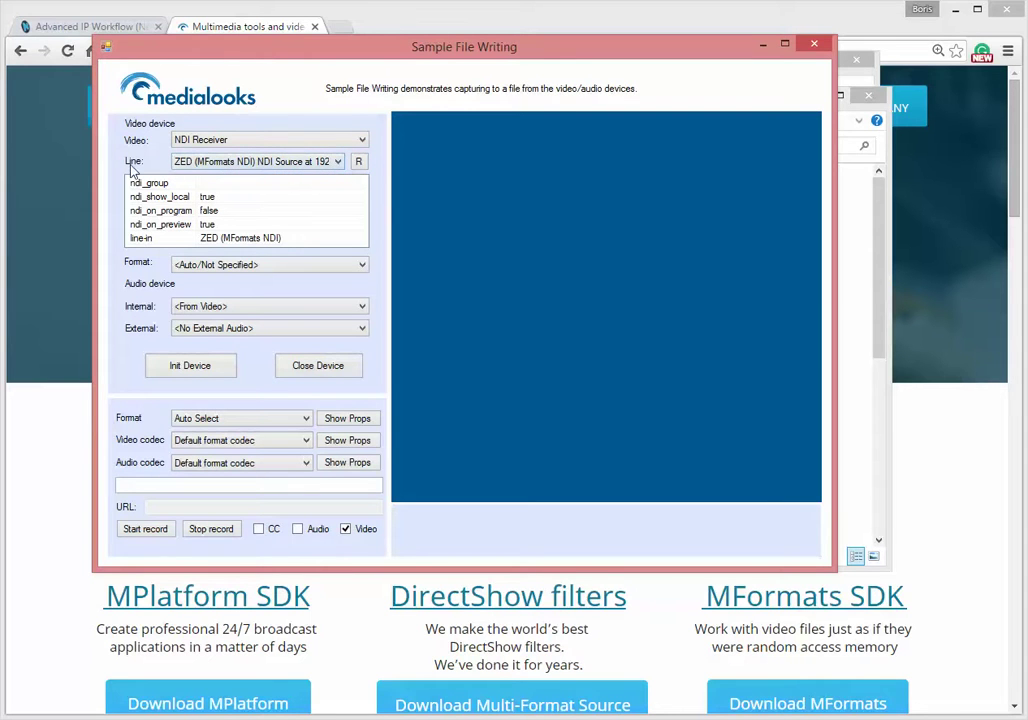
pyautogui.click(210, 165)
pyautogui.click(210, 167)
pyautogui.click(195, 163)
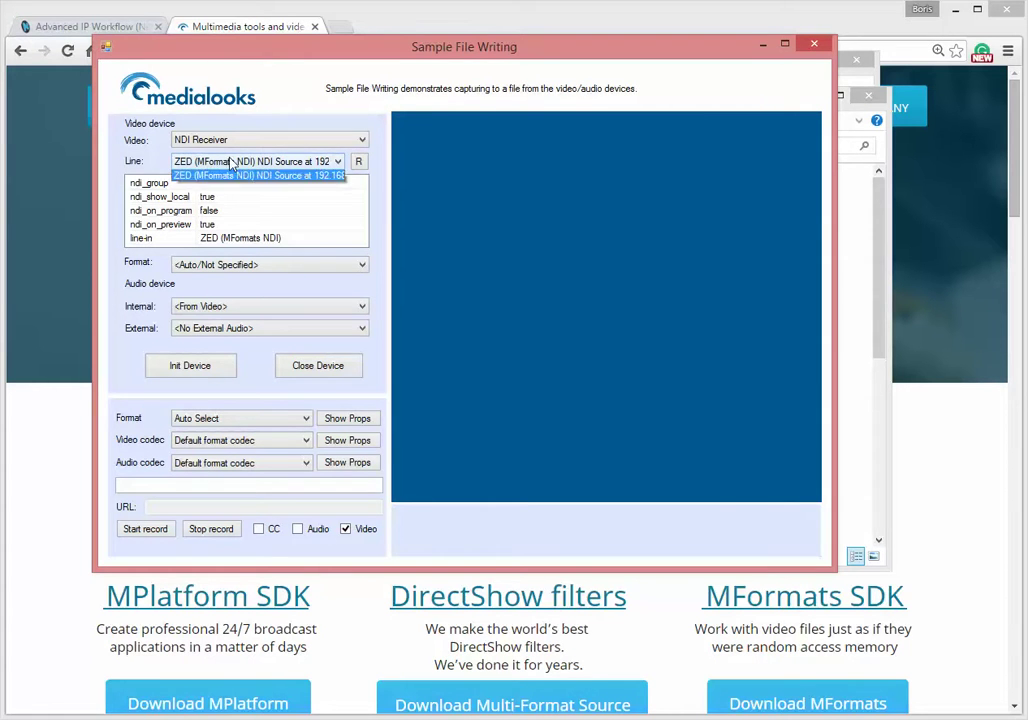
pyautogui.click(170, 174)
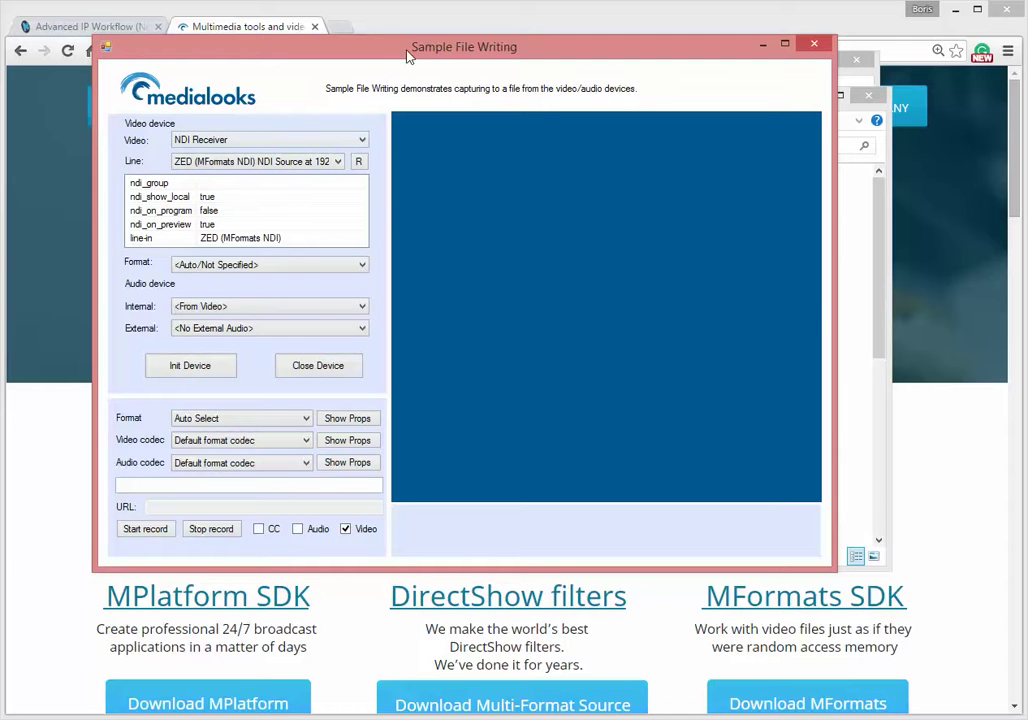
pyautogui.click(190, 366)
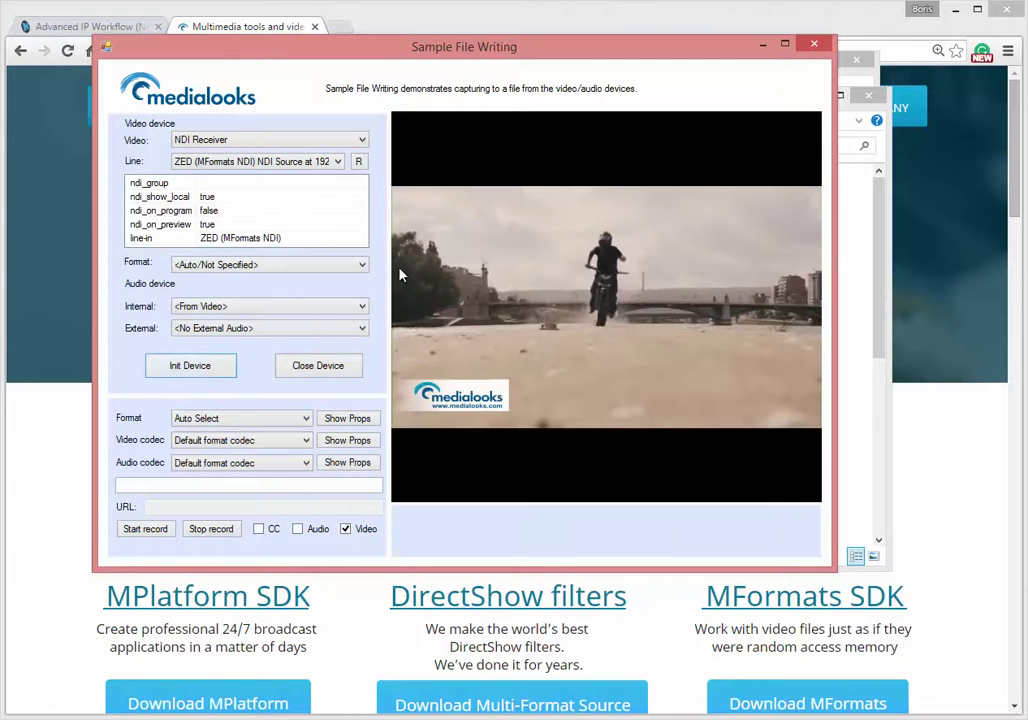